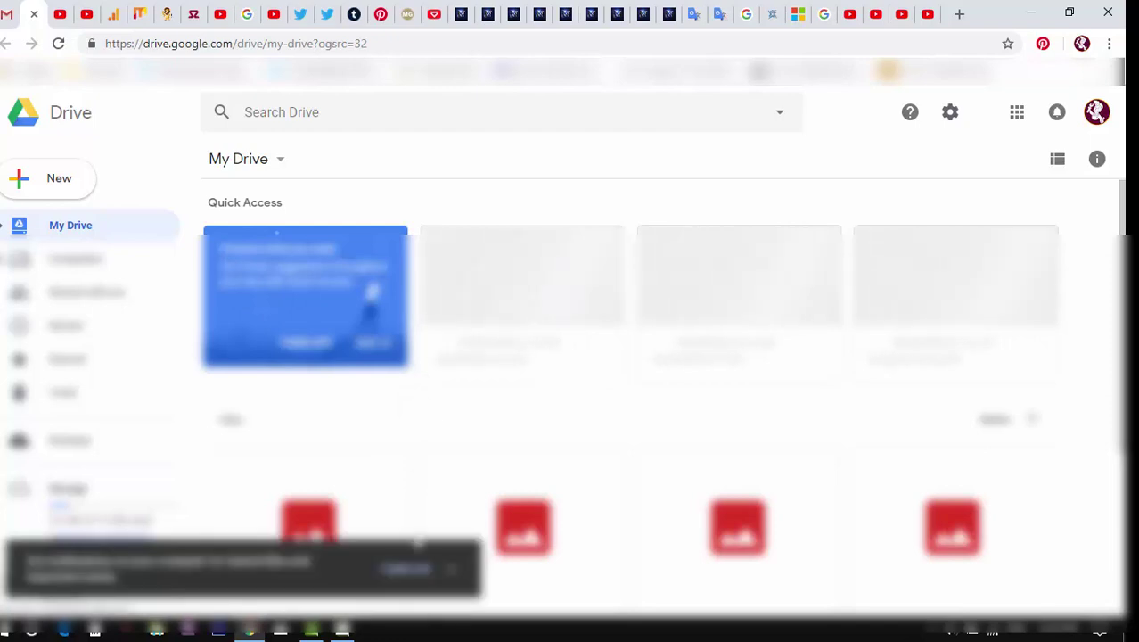
Toggle the My Drive details panel on and off, then open Drive's settings gear menu
scroll(147, 571, "down", 1)
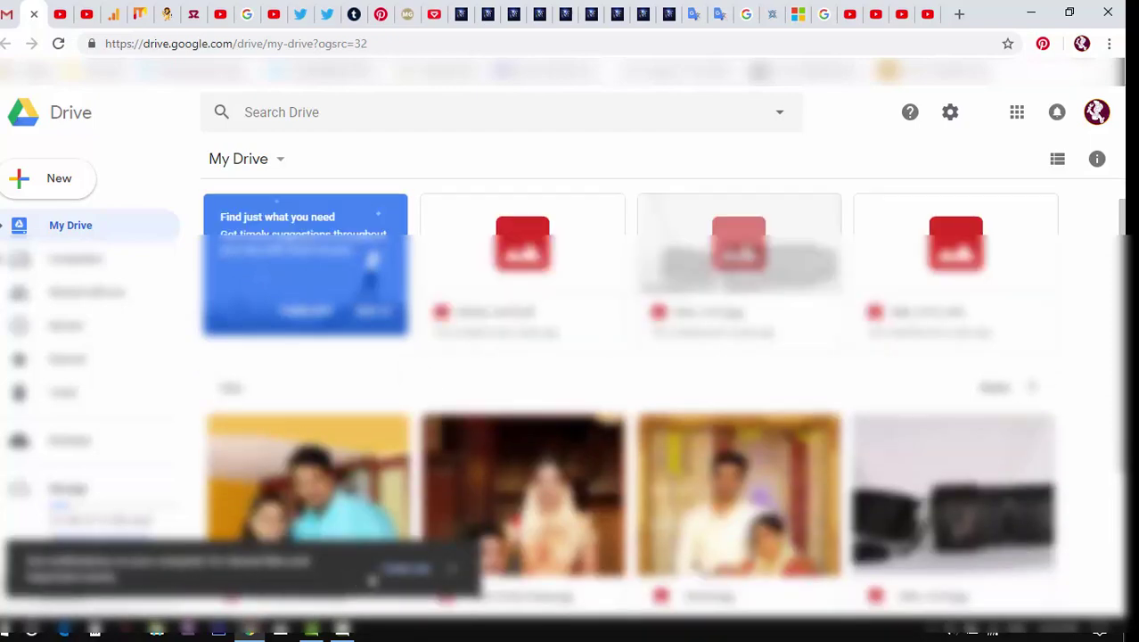
scroll(608, 347, "up", 1)
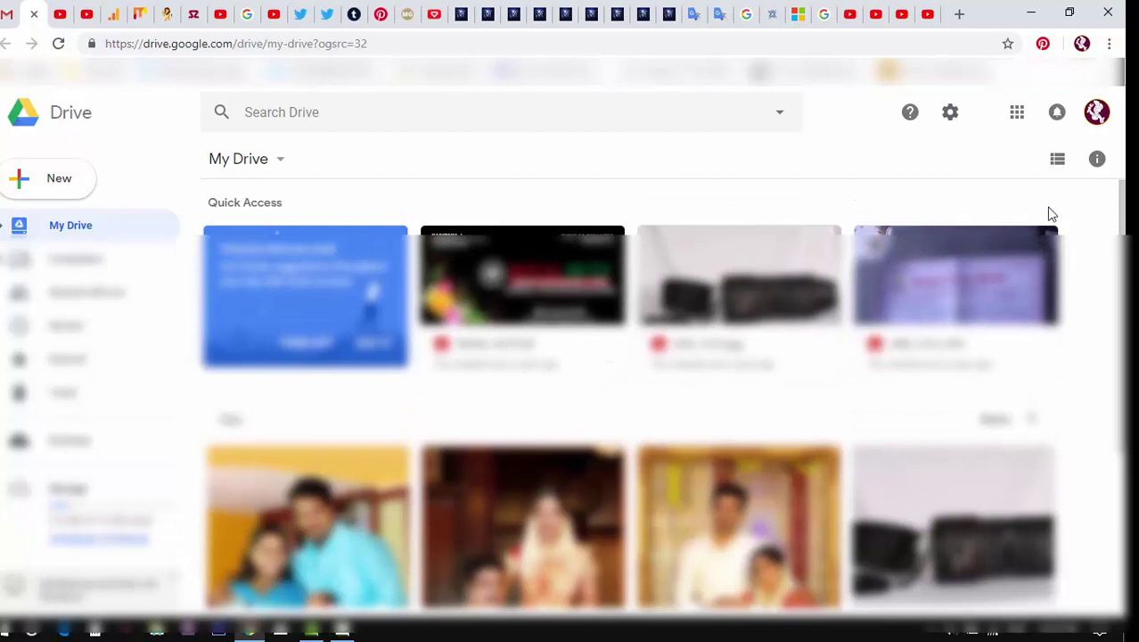
left_click(1097, 165)
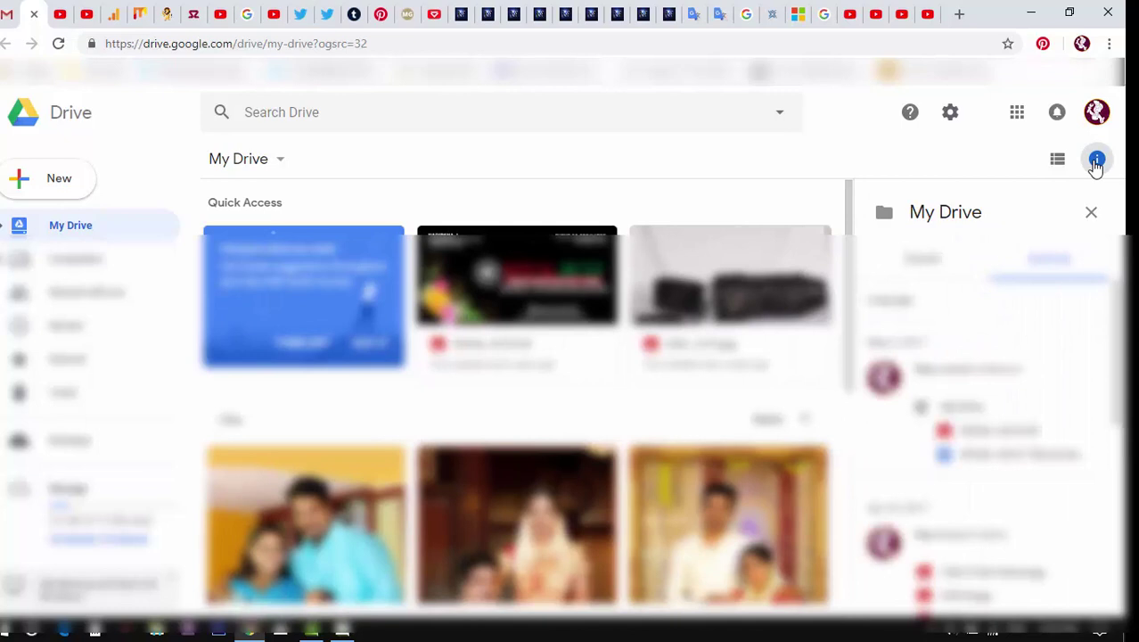
left_click(1097, 165)
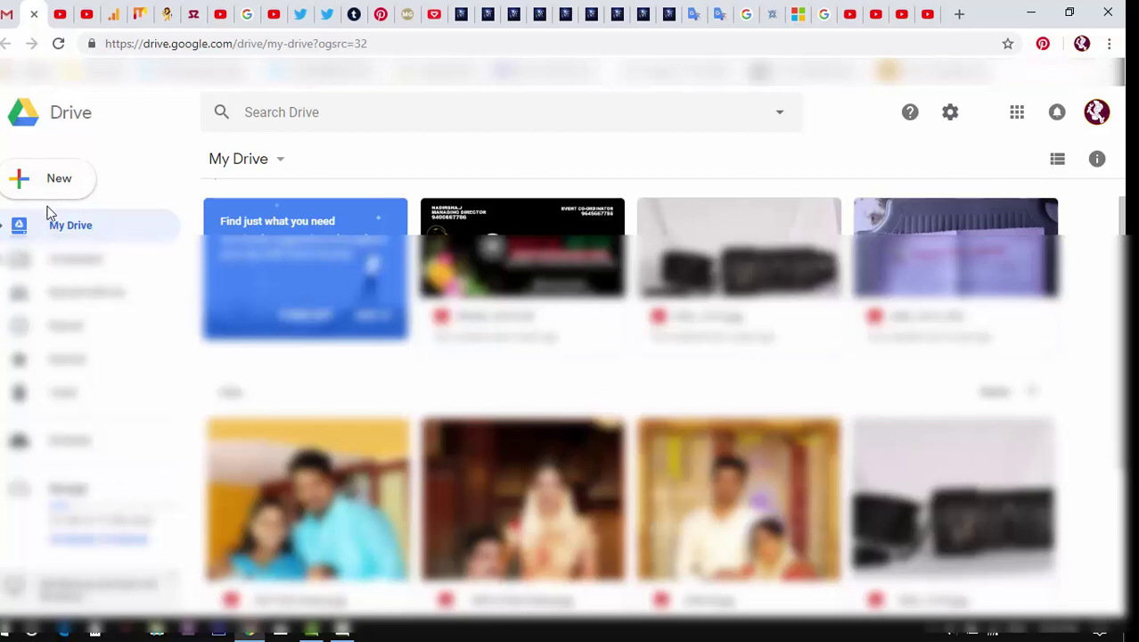
left_click(950, 114)
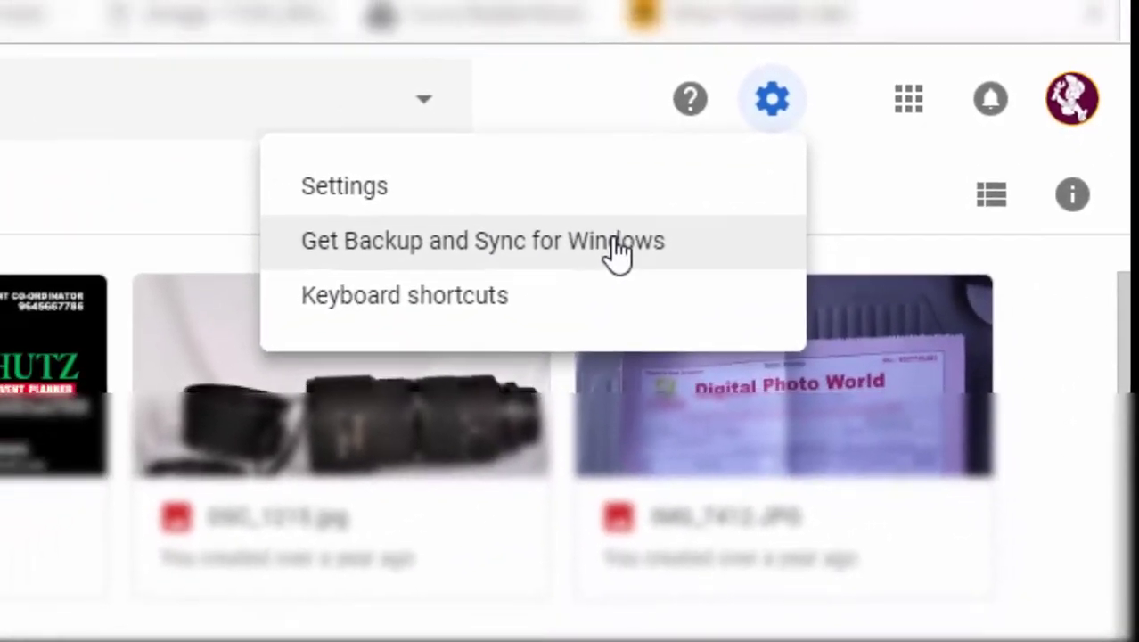
Download the Personal Backup and Sync installer (installbackupandsync.exe), agreeing to the terms
left_click(526, 268)
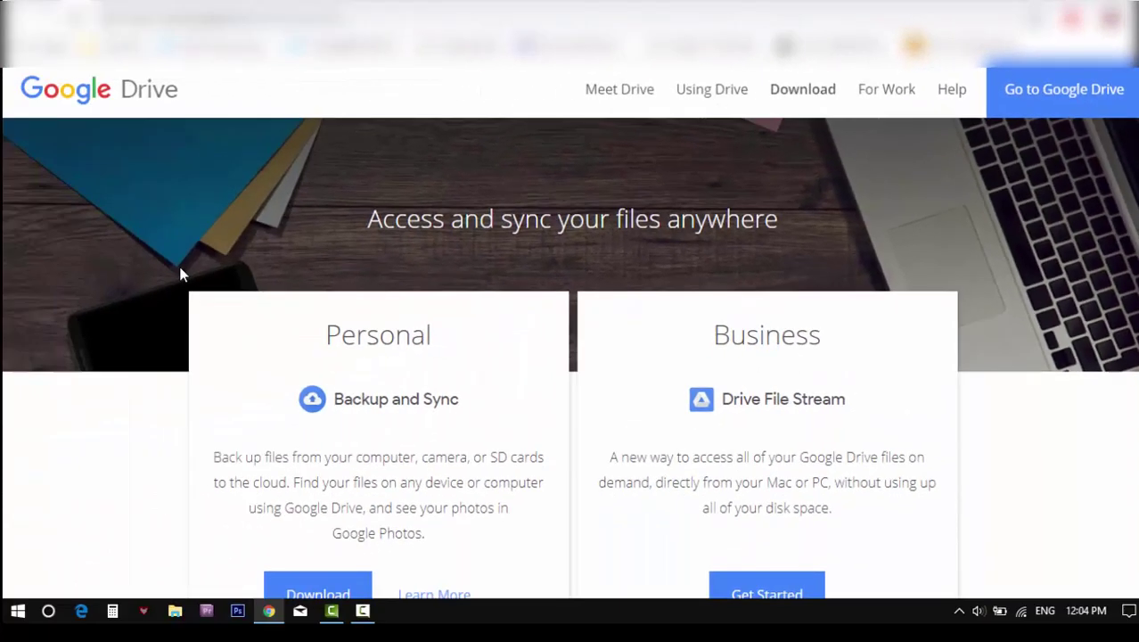
scroll(526, 204, "down", 2)
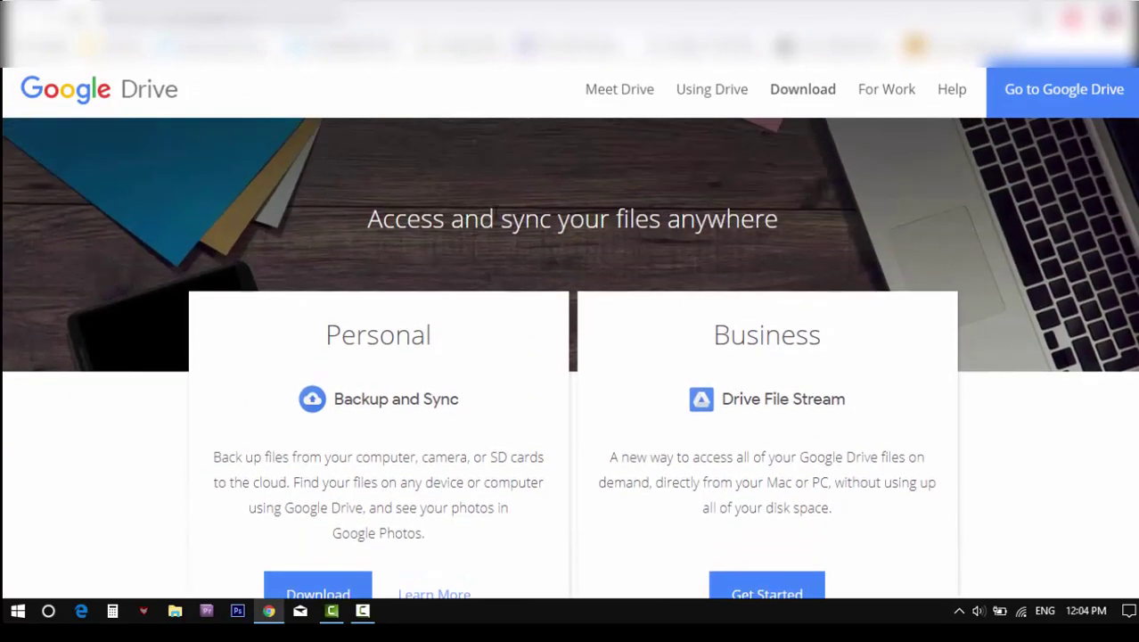
scroll(462, 247, "down", 2)
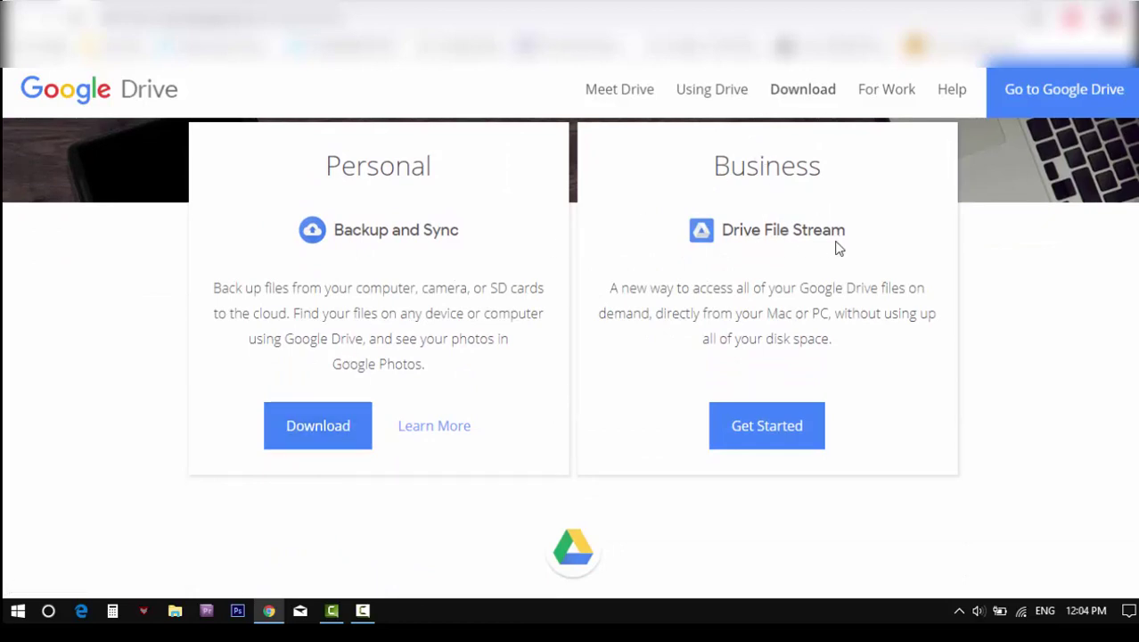
left_click(313, 434)
left_click(733, 427)
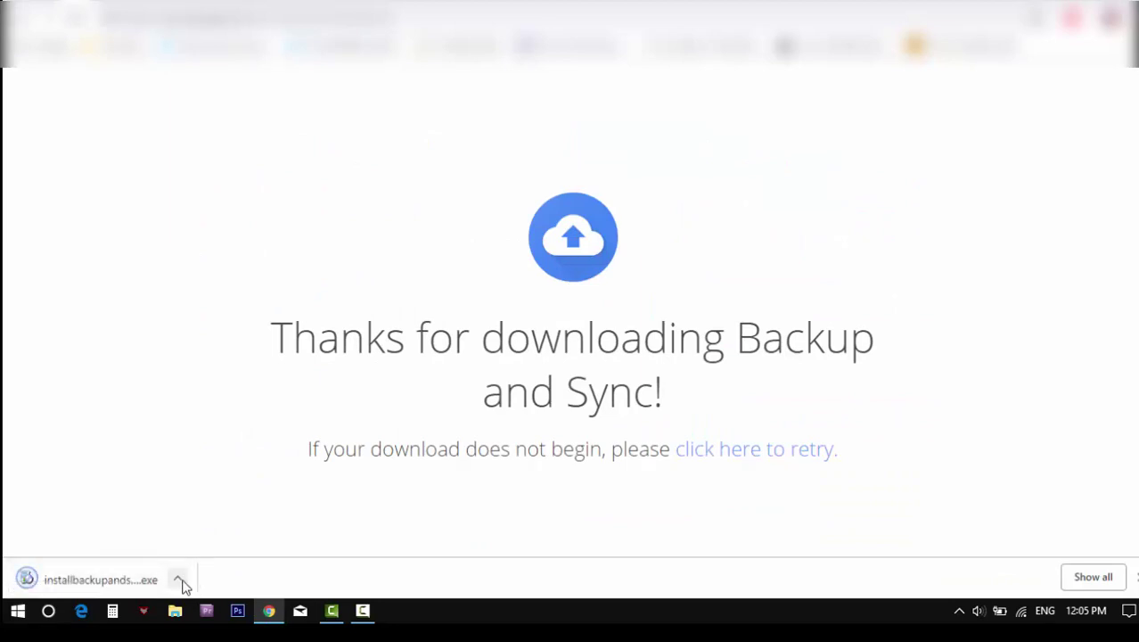
Run the downloaded installer and dismiss the installation-complete message
left_click(181, 584)
left_click(198, 471)
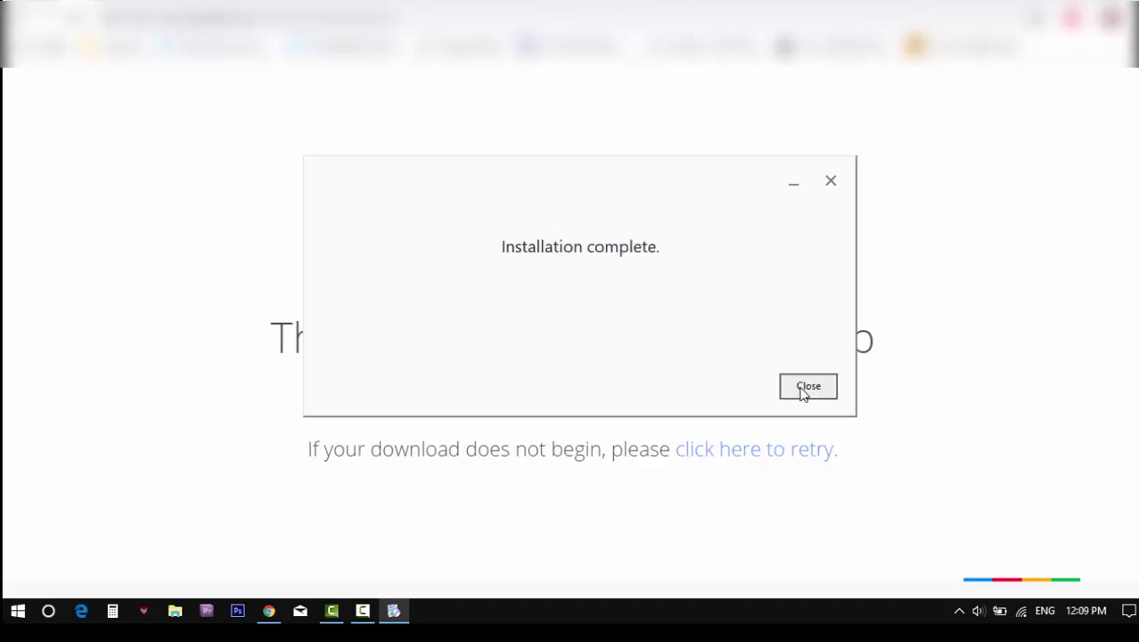
left_click(805, 388)
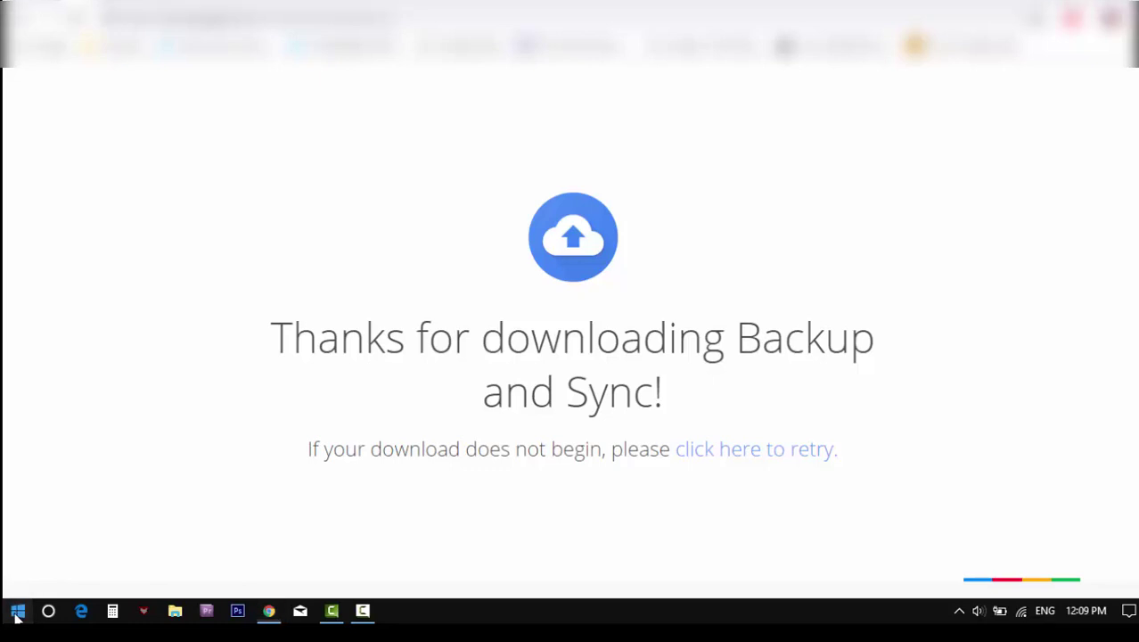
Launch Backup and Sync from Google from the Start menu's recently added apps
left_click(18, 611)
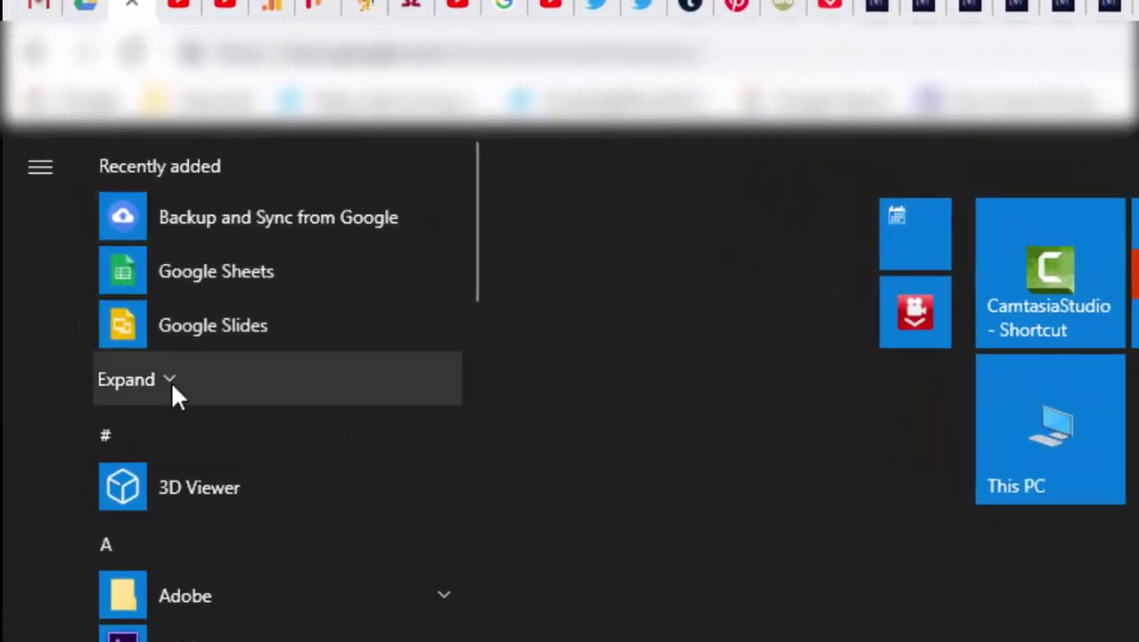
left_click(167, 380)
left_click(185, 432)
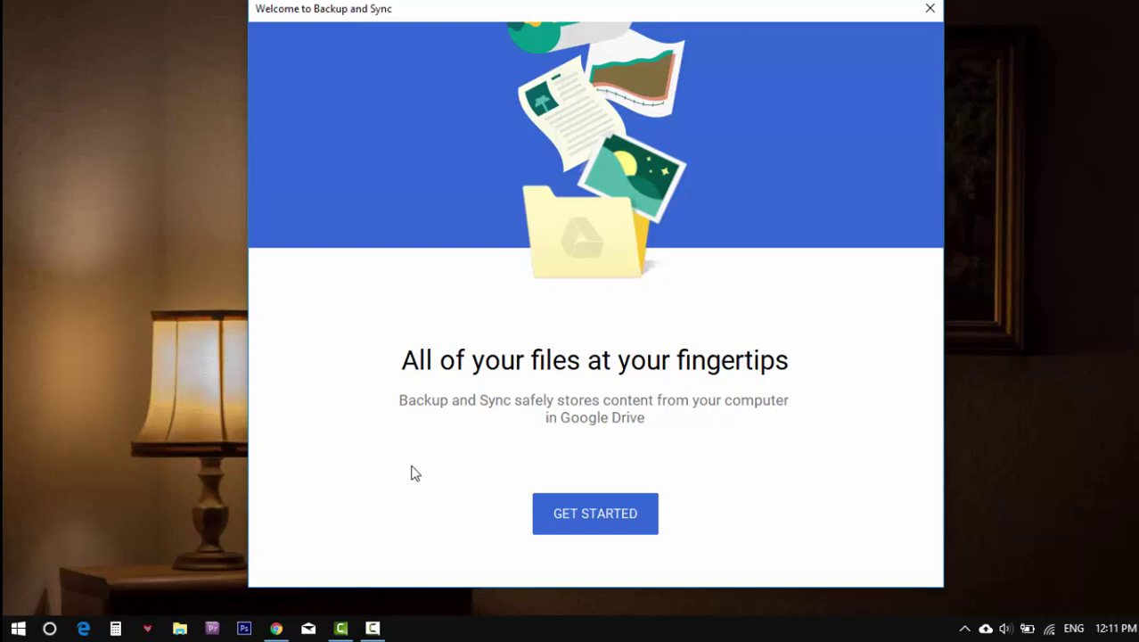
Begin Backup and Sync setup and start entering the Google account e-mail
left_click(595, 513)
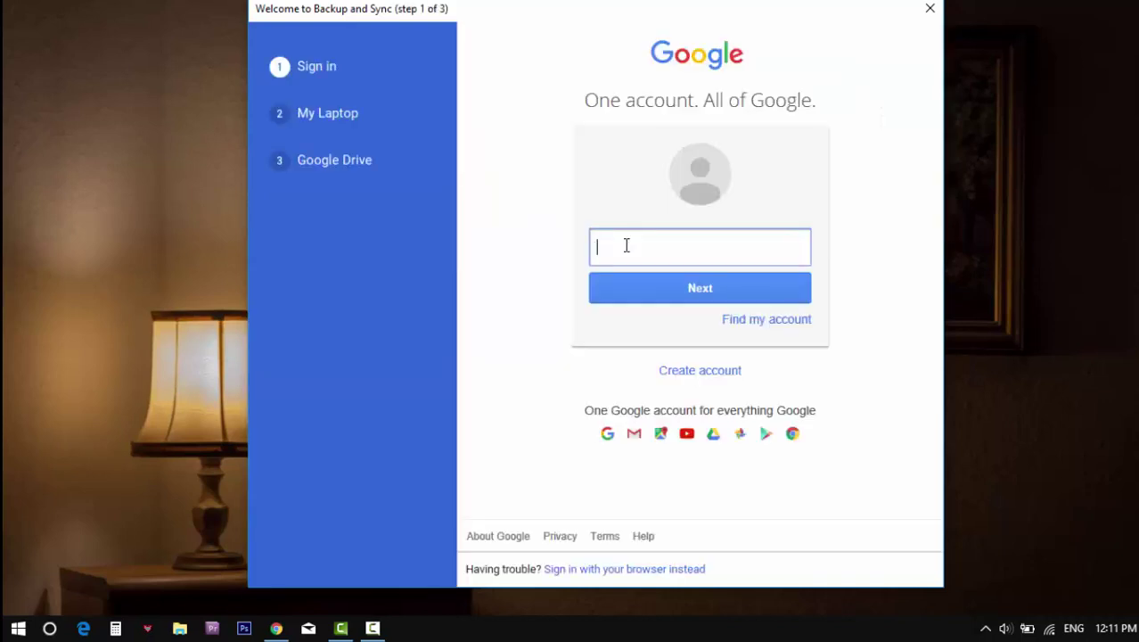
left_click(627, 245)
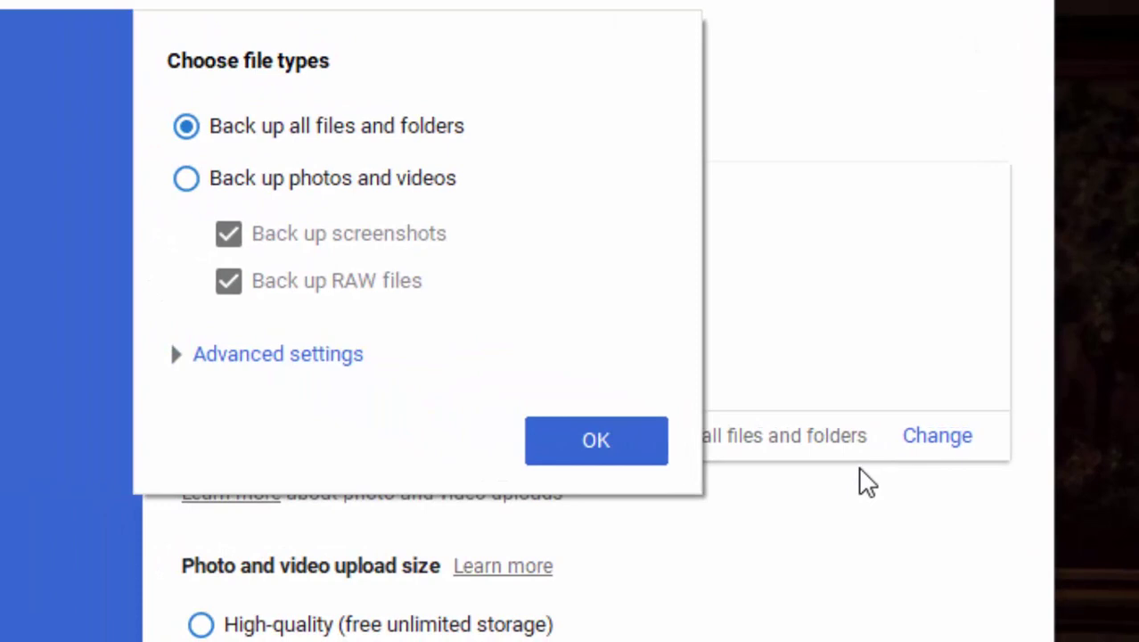
Back up only photos and videos, and add .exe to the ignored file extensions
key("Down")
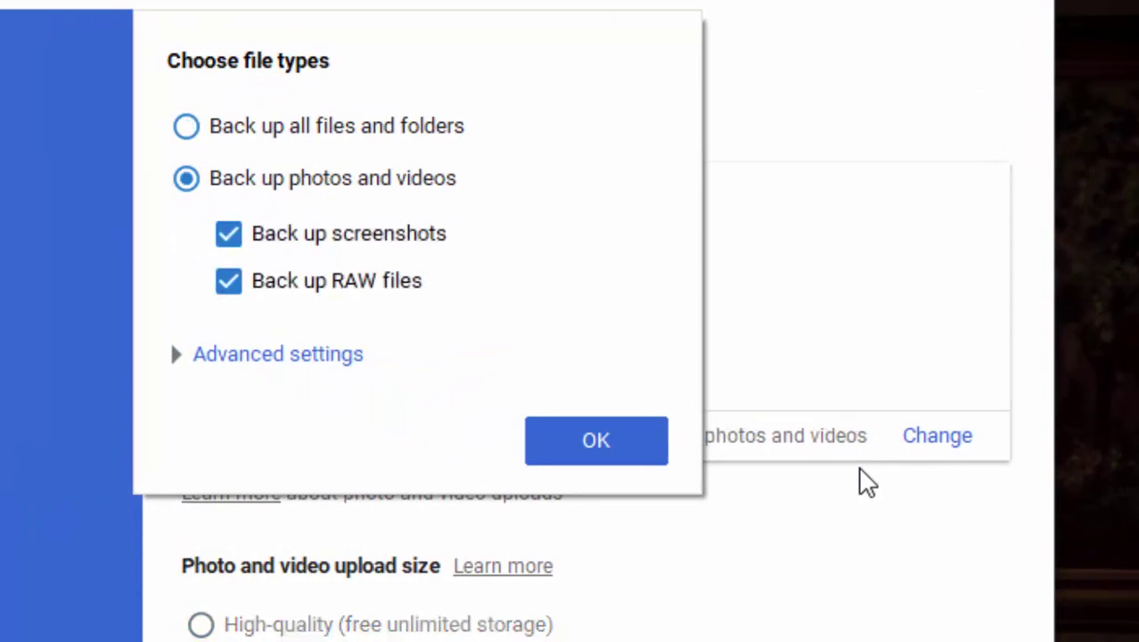
key("Tab")
key("Tab")
key("Tab")
key("Return")
key("Tab")
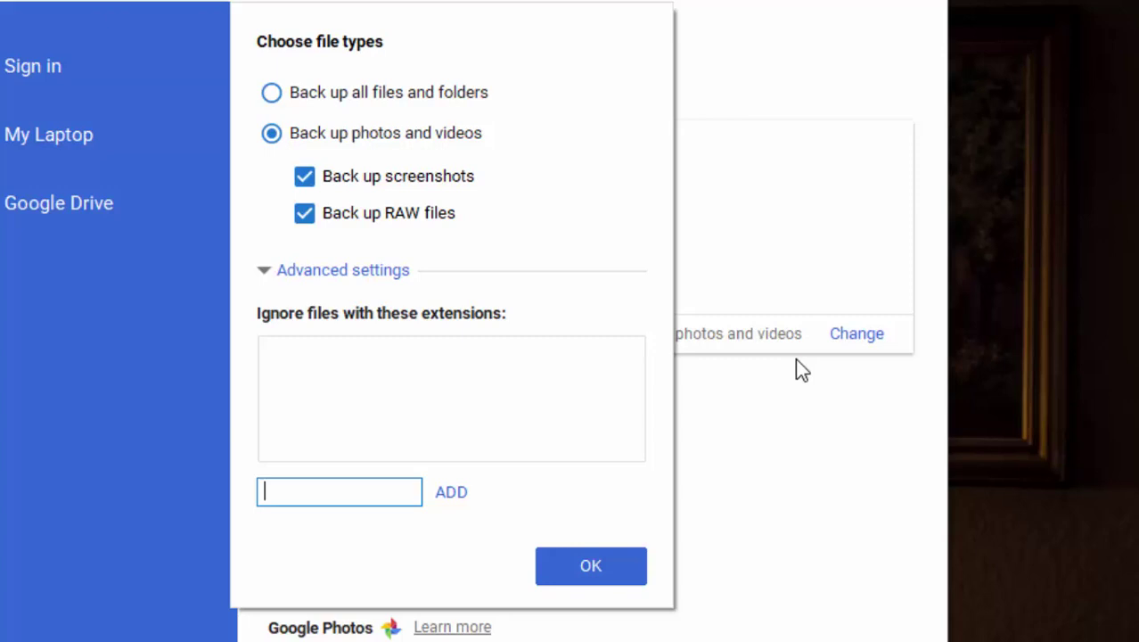
type(".exe")
key("Return")
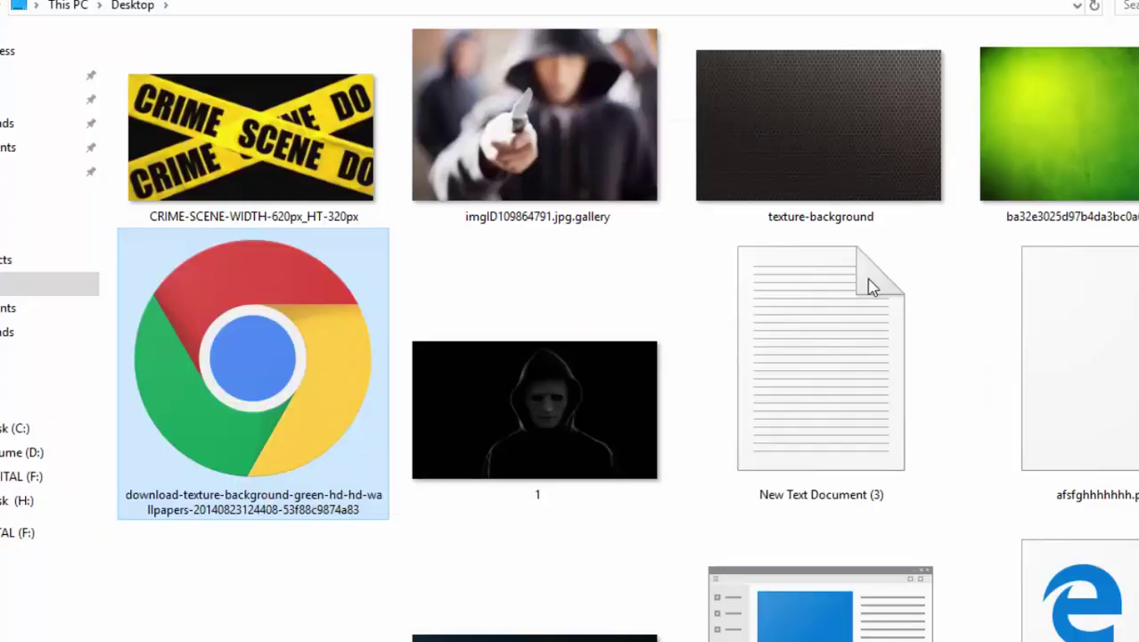
Open the Desktop wallpaper file's Properties and highlight its (.webp) file type
key("shift+F10")
key("Up")
key("Return")
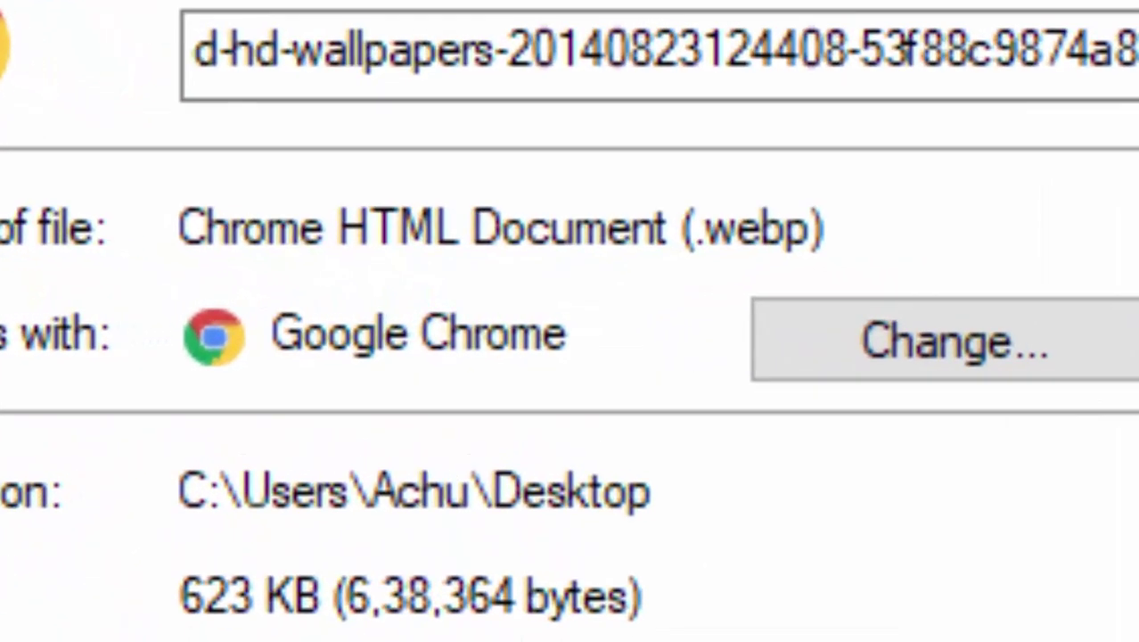
left_click_drag(685, 228, 826, 228)
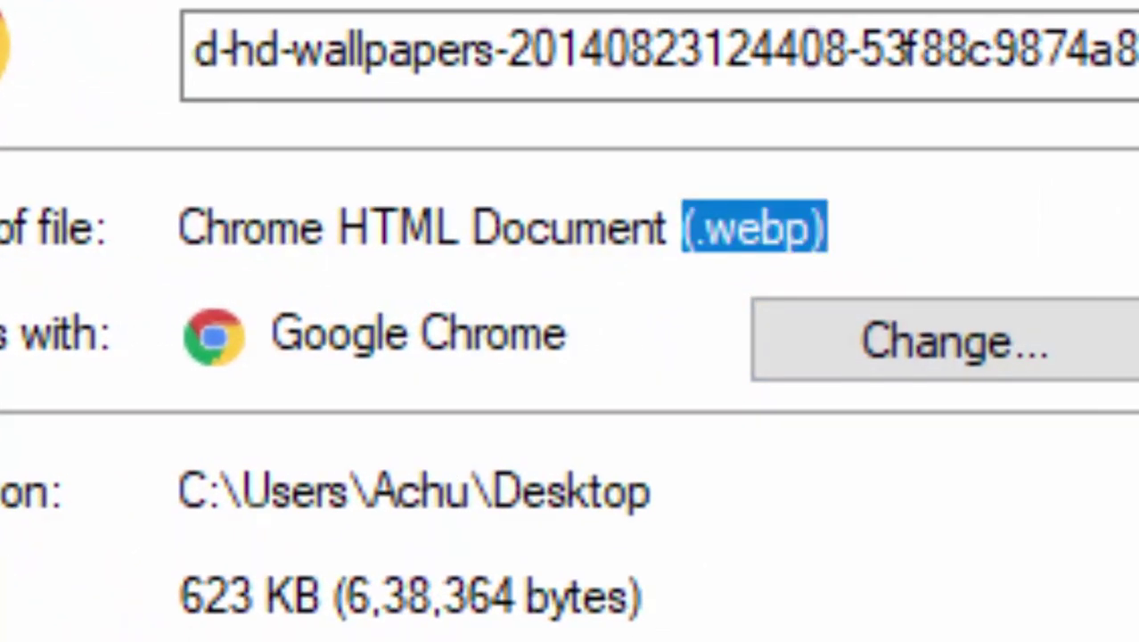
left_click(692, 227)
key("End")
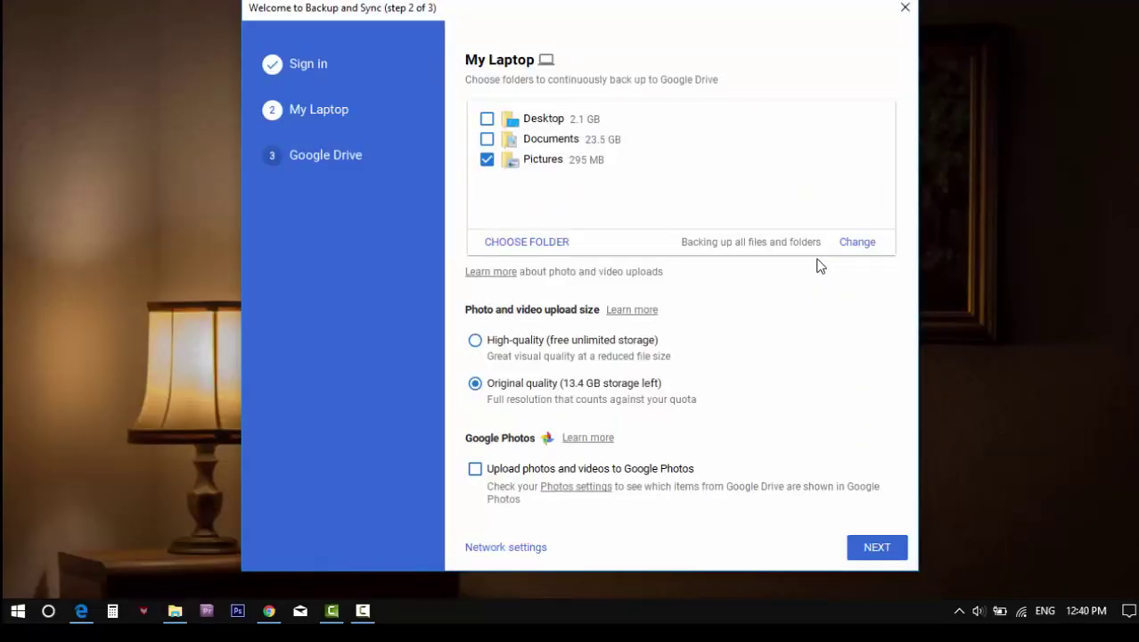
key("space")
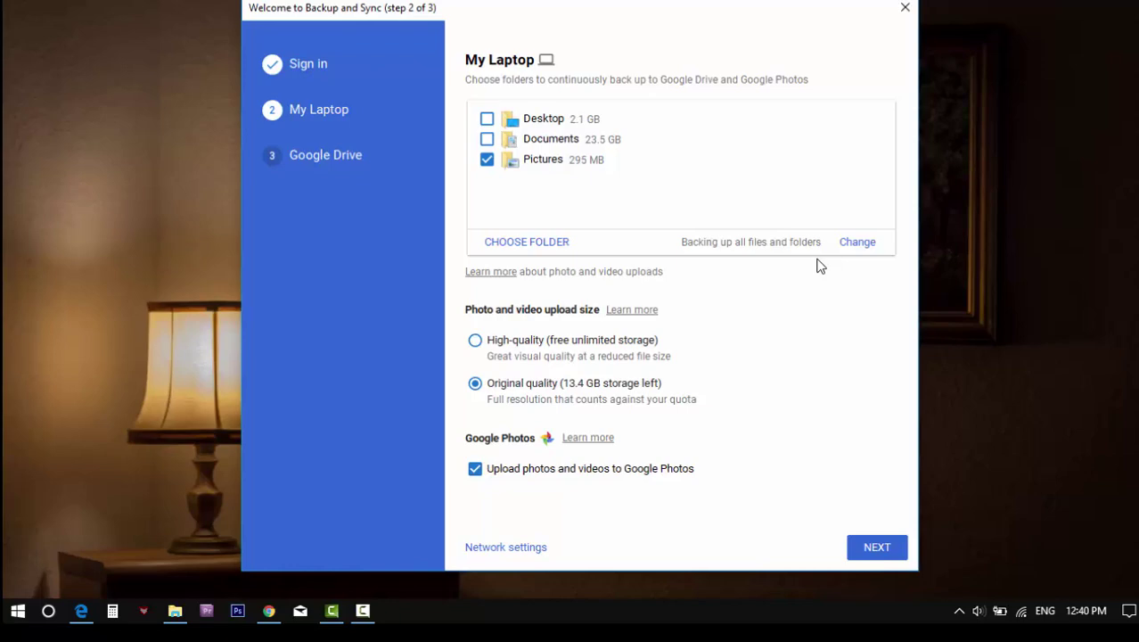
key("space")
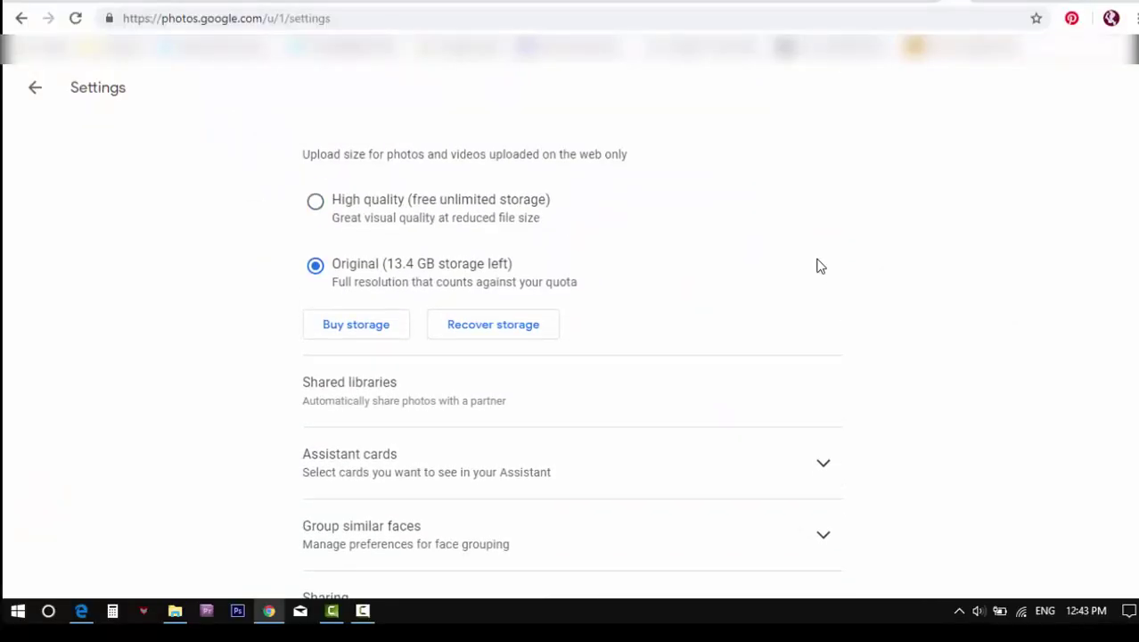
scroll(820, 266, "down", 2)
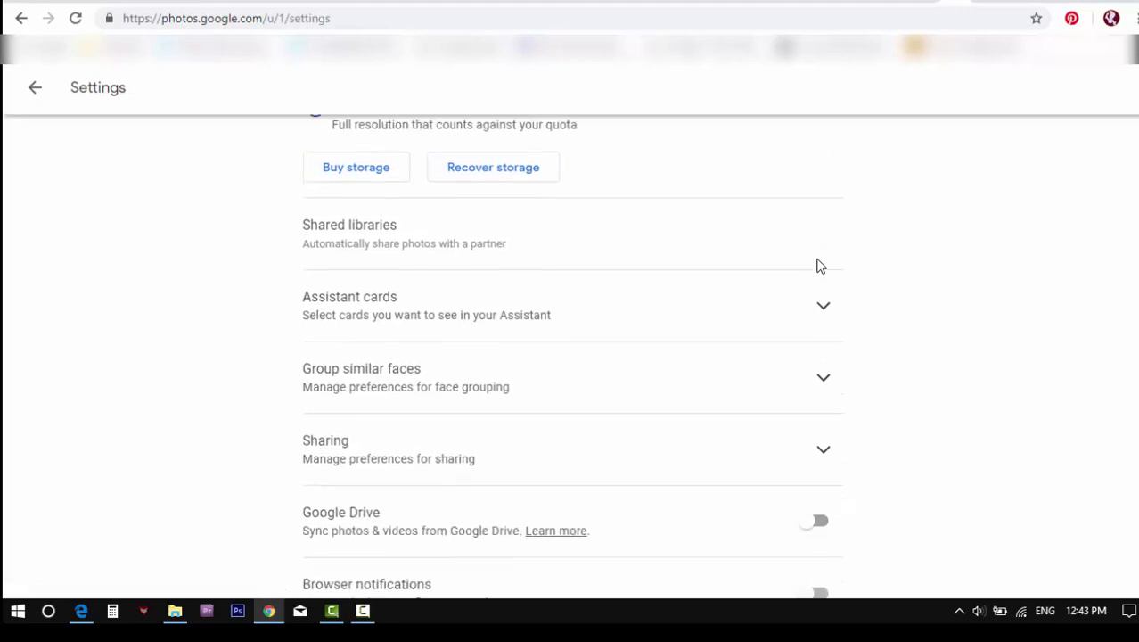
left_click(820, 266)
scroll(820, 266, "down", 1)
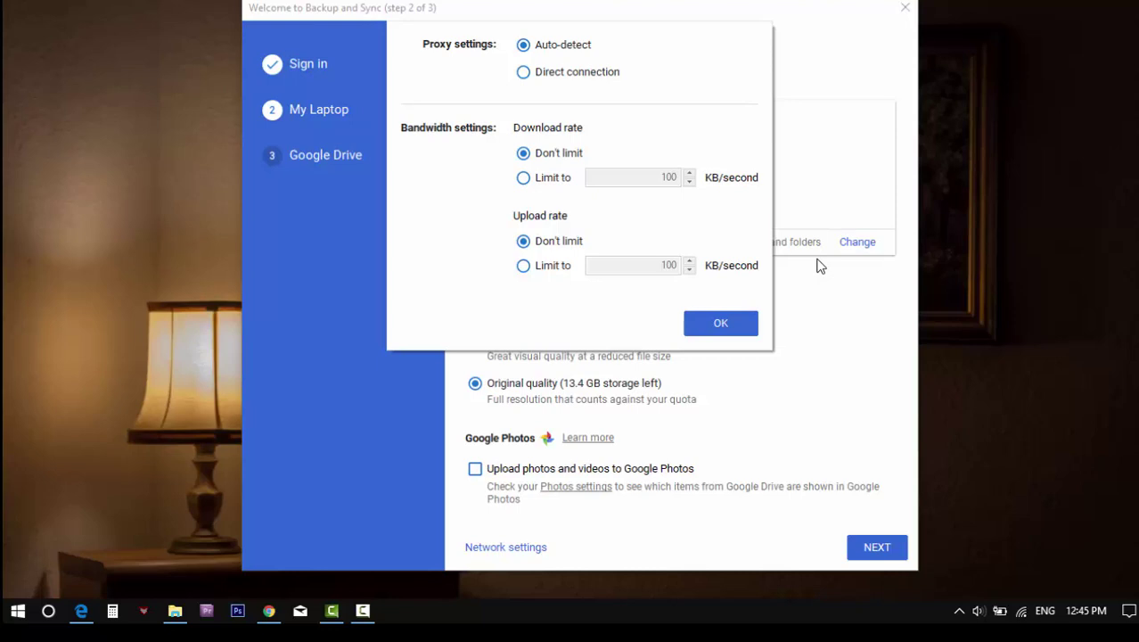
Accept the default network settings and advance to step 3 of 3
key("Return")
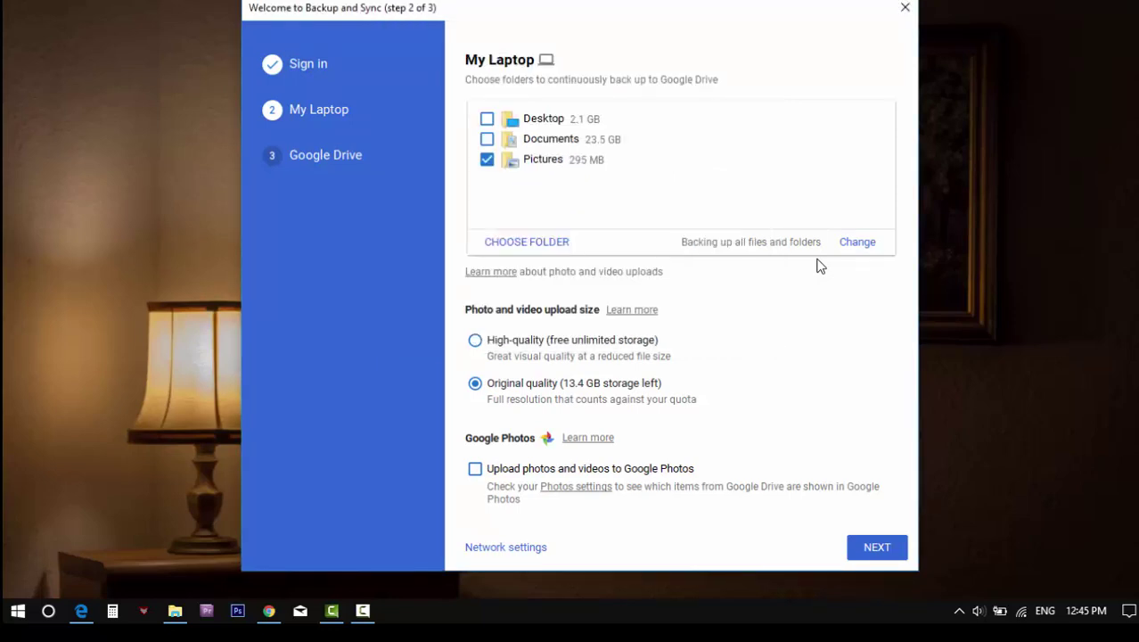
key("Return")
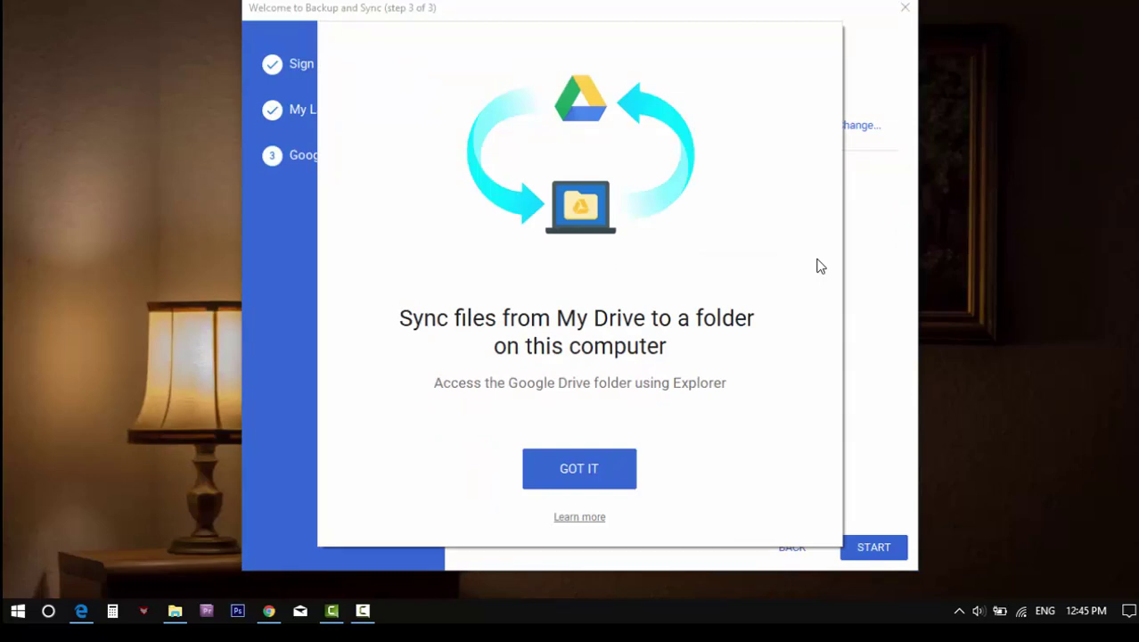
Dismiss the sync intro, pause file syncing from the tray menu, and close Preferences
key("Return")
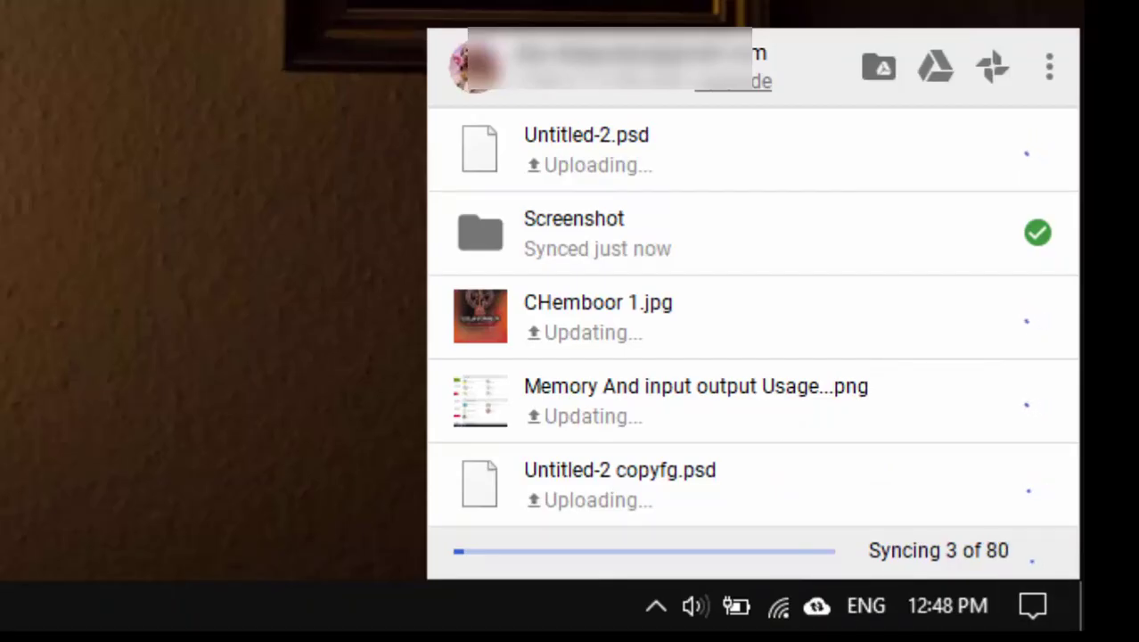
left_click(1051, 66)
left_click(809, 235)
left_click(1050, 174)
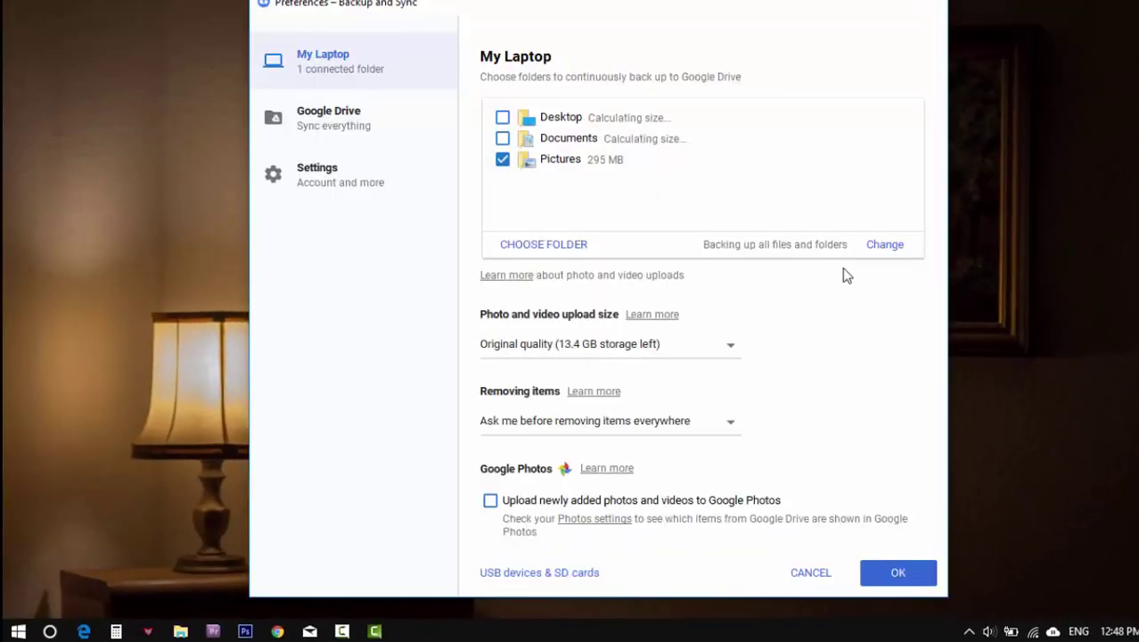
key("alt+F4")
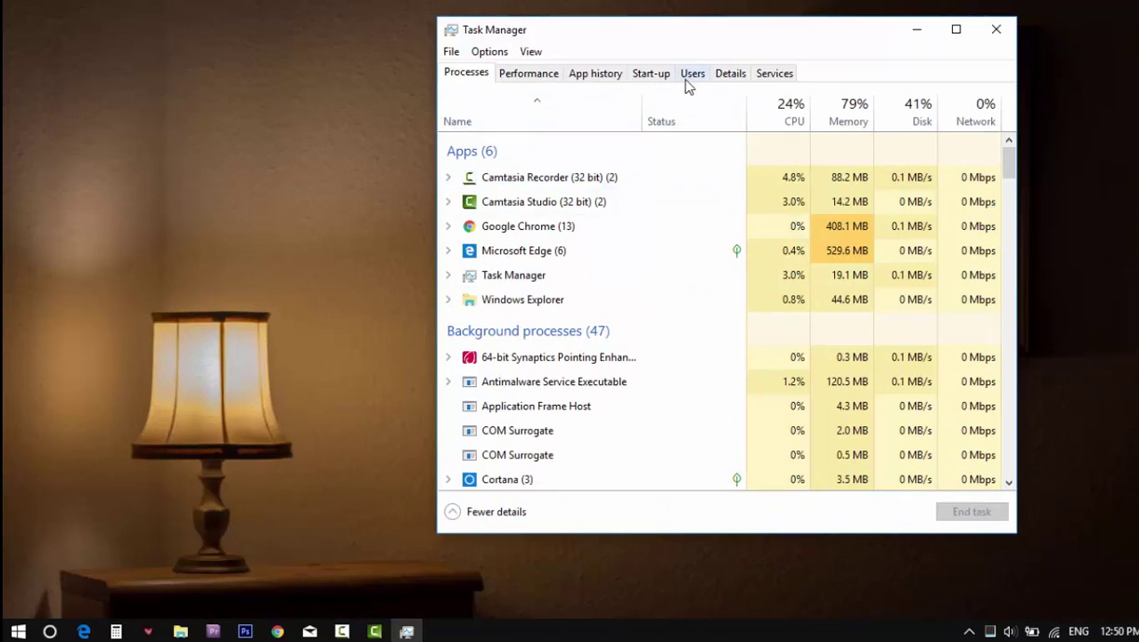
Show Task Manager's Start-up list and select the googledrivesync entry
left_click(654, 75)
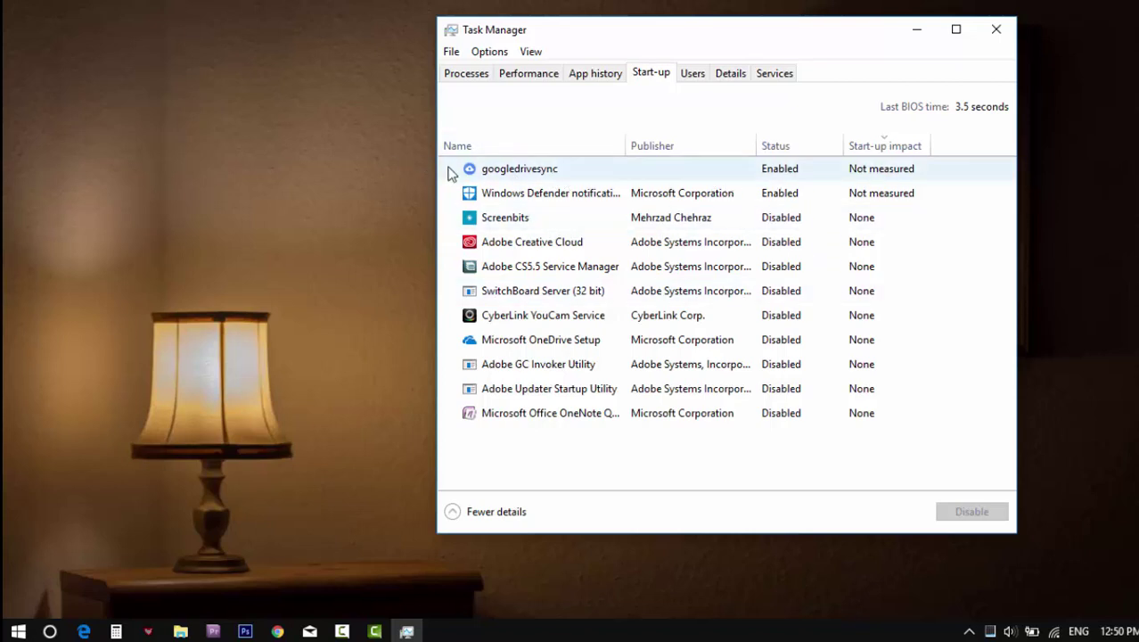
left_click(505, 176)
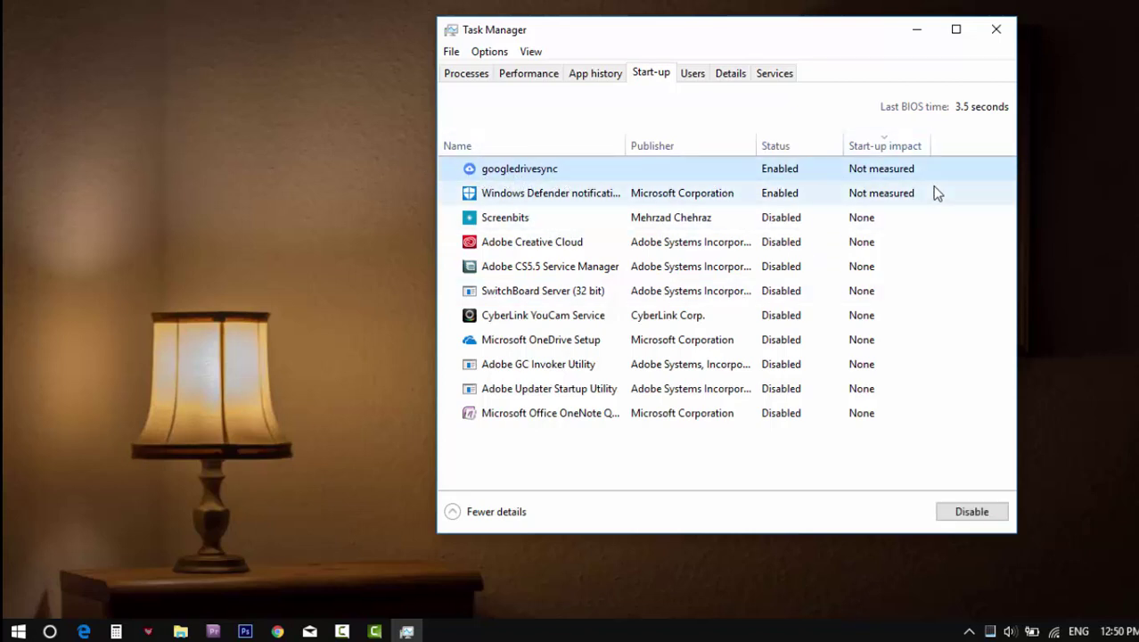